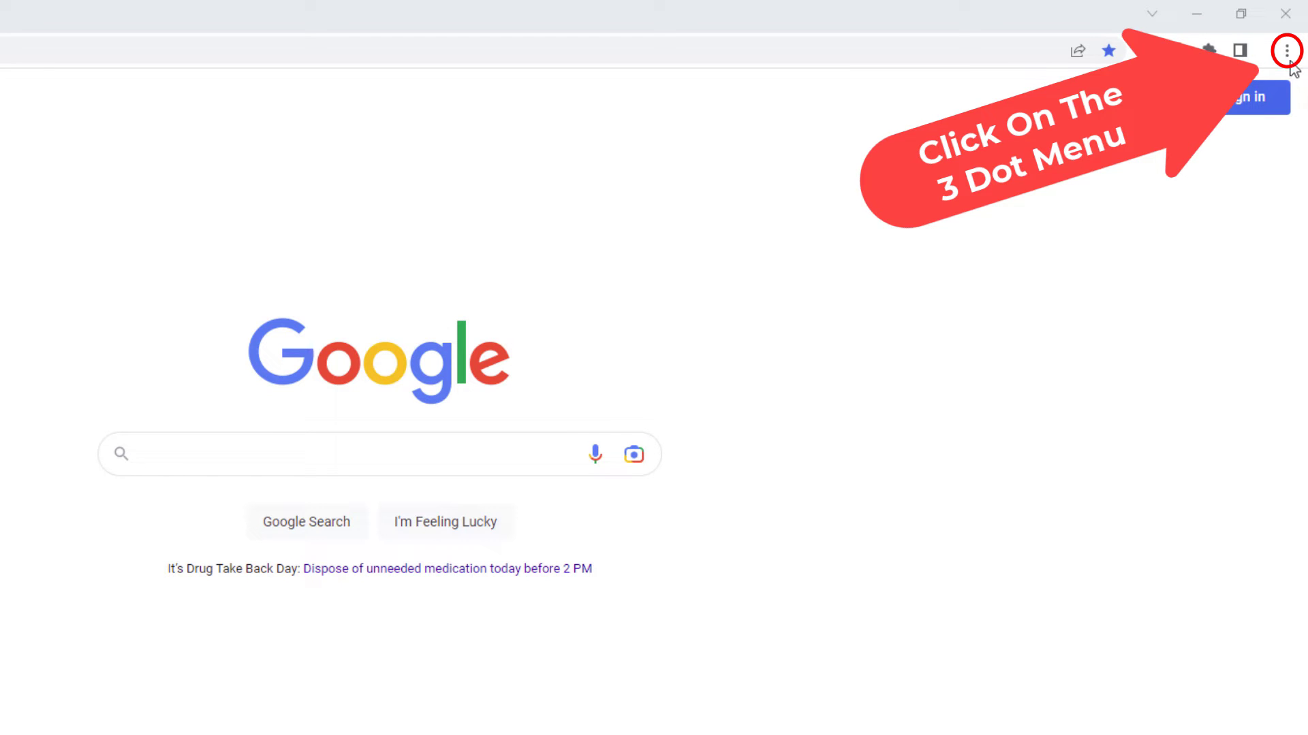
# Step: Open Epic's Settings page from the three-dot menu
pyautogui.click(1288, 53)
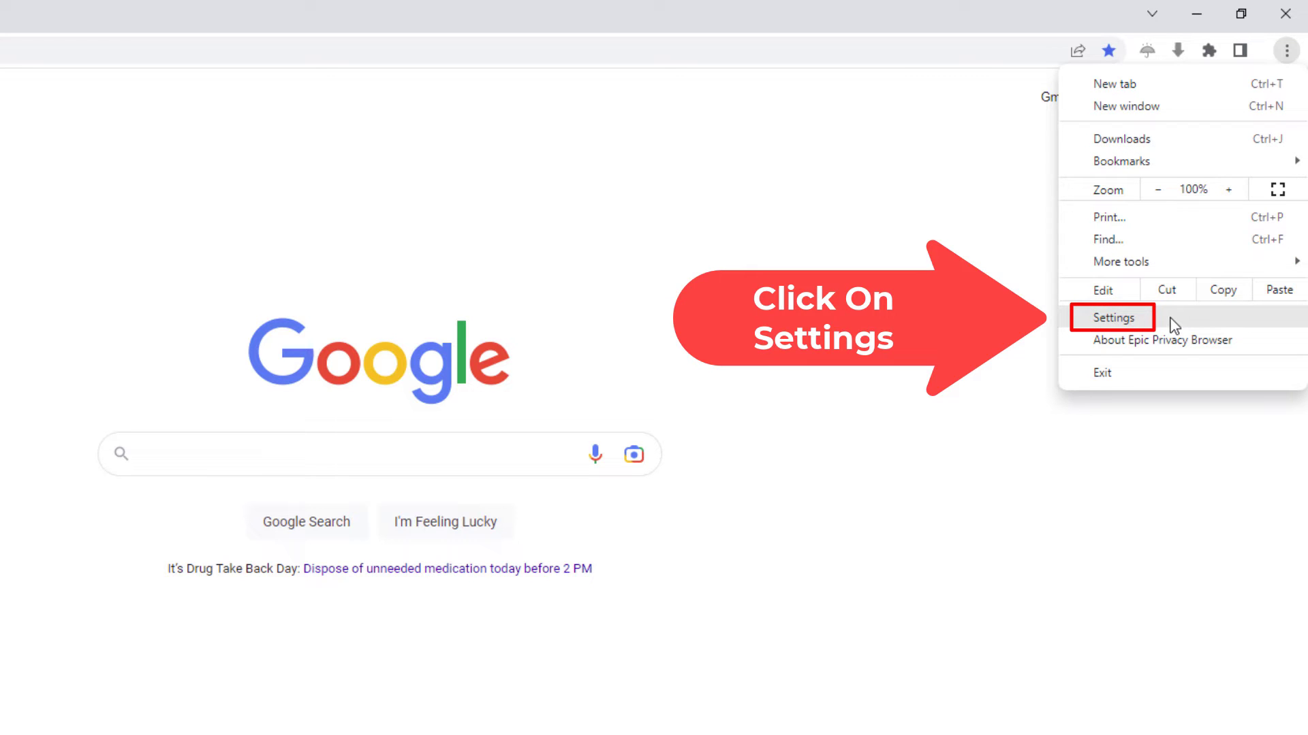
pyautogui.click(1137, 321)
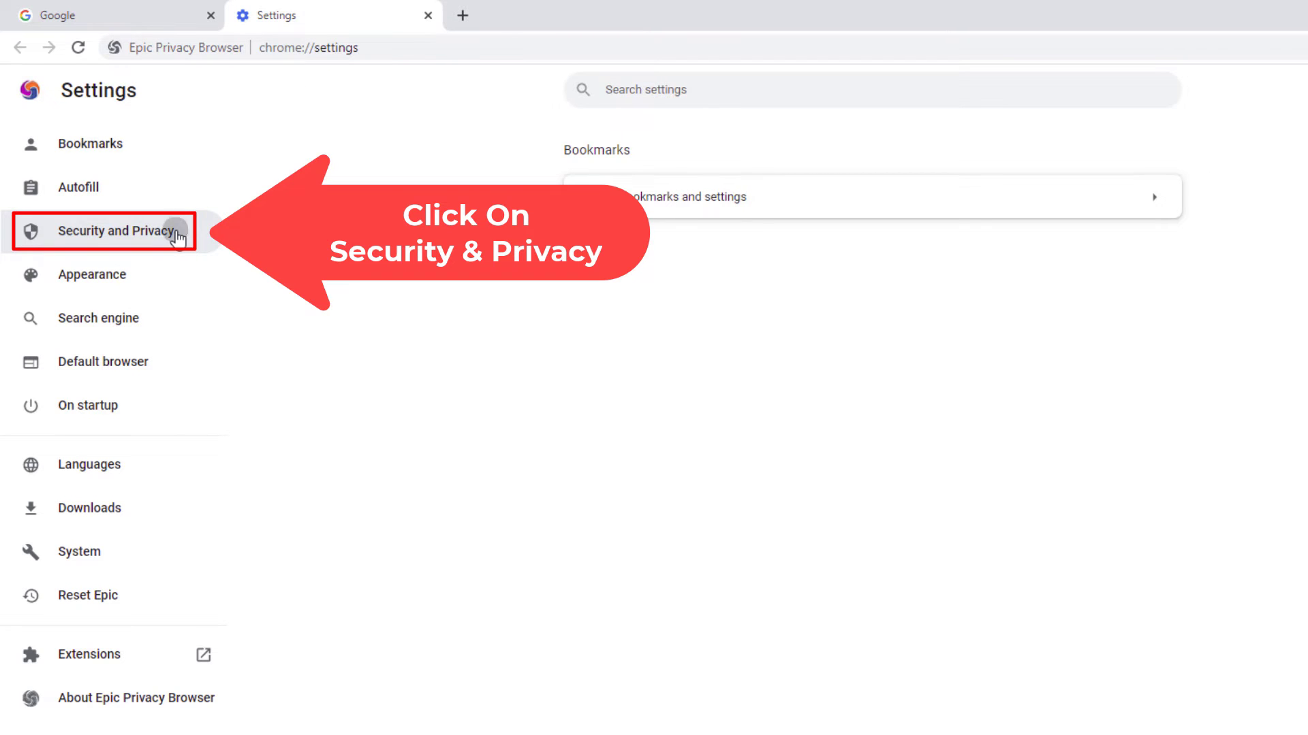
# Step: Go to Security and Privacy and open Site Settings
pyautogui.click(176, 237)
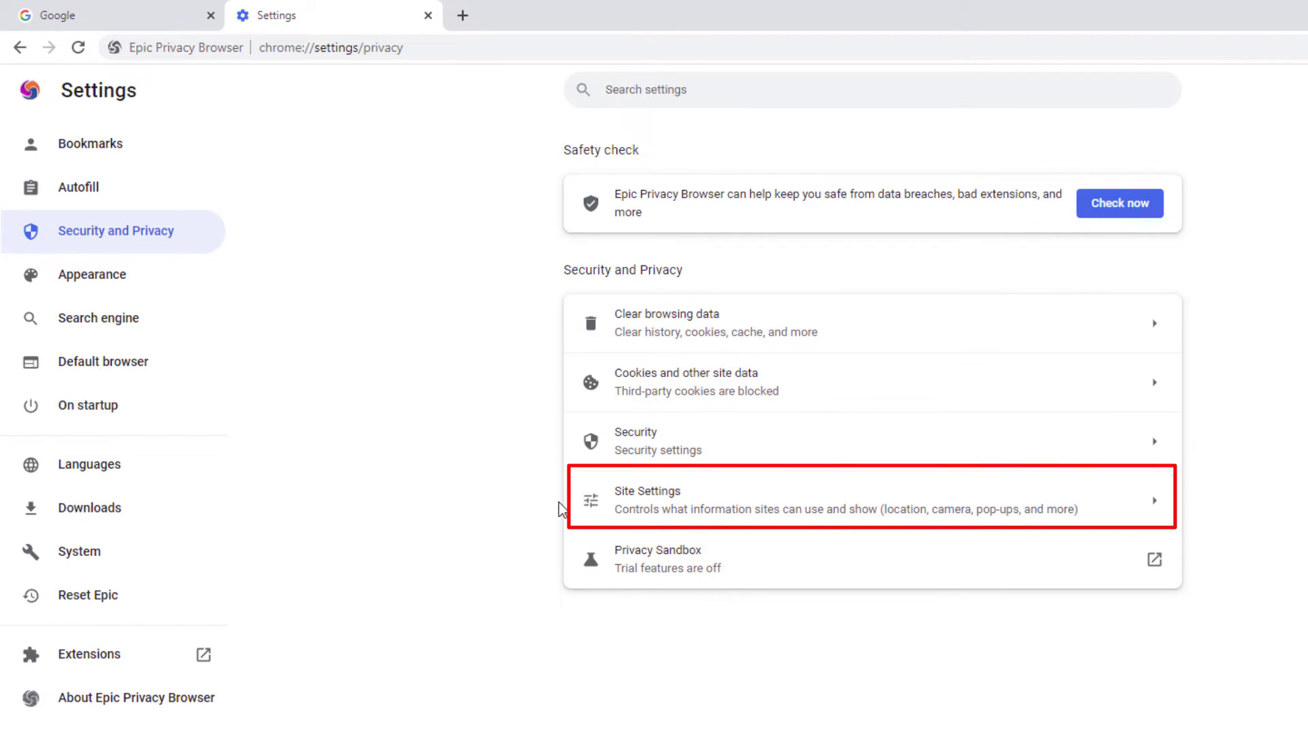
pyautogui.click(688, 517)
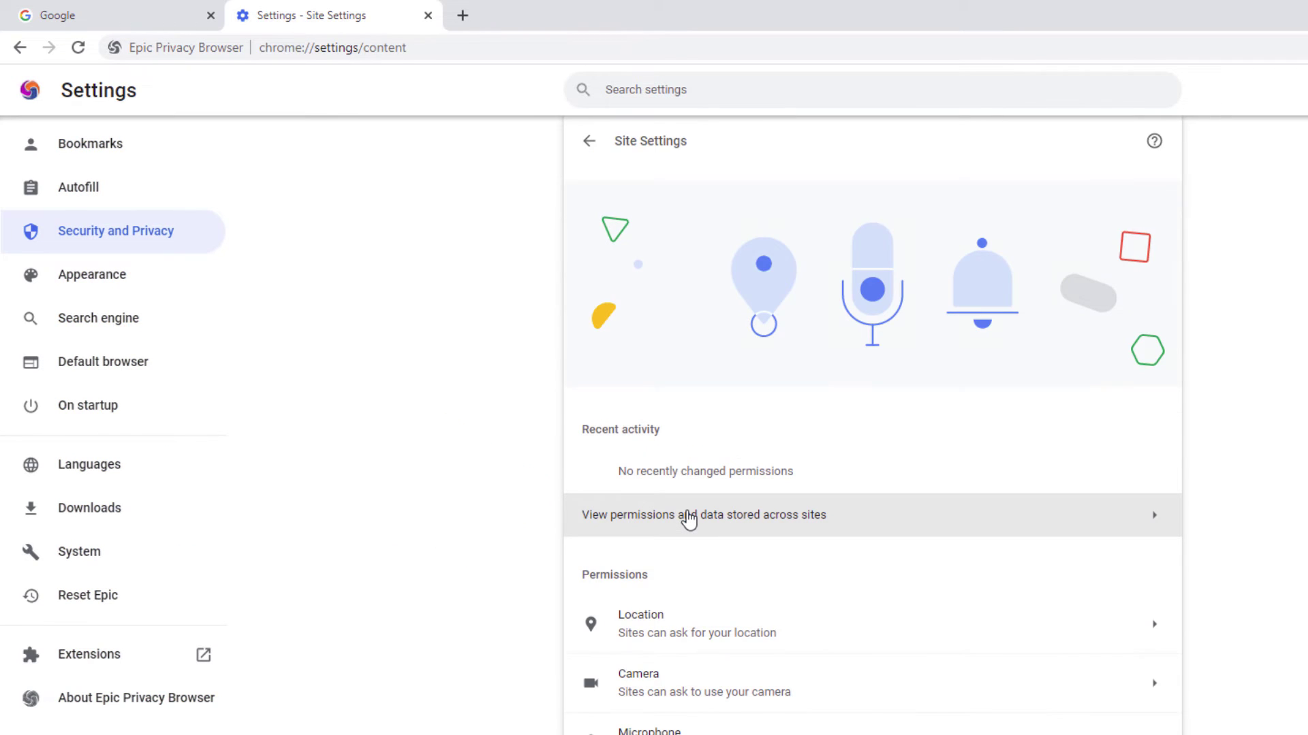
pyautogui.scroll(-1, 690, 521)
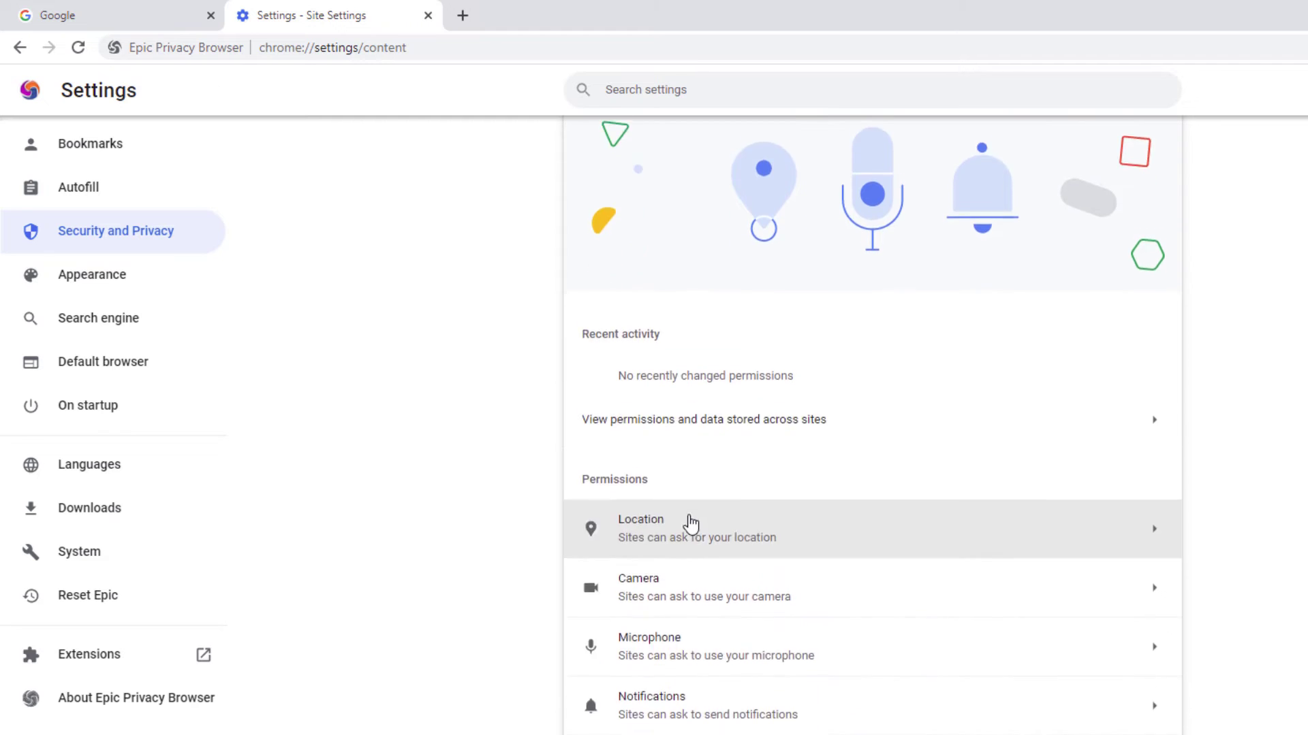
pyautogui.scroll(-3, 692, 529)
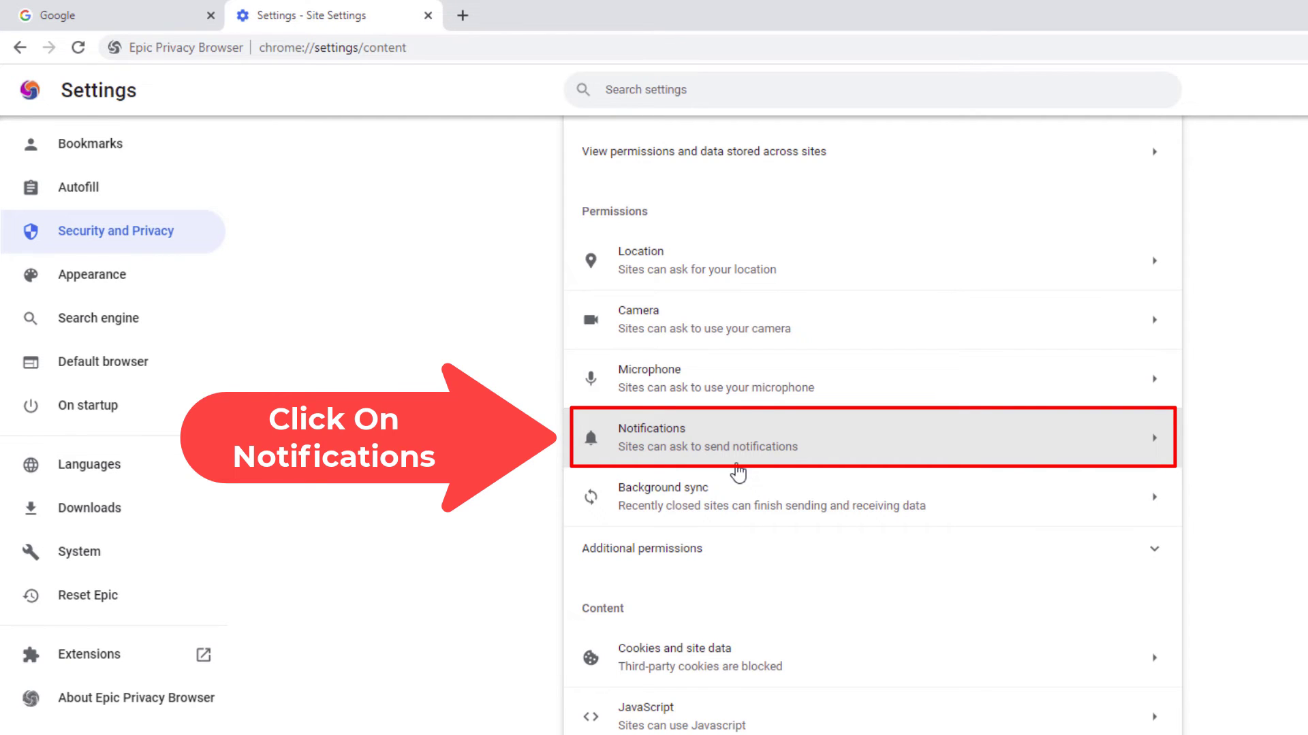
# Step: Set the Notifications default to 'Don't allow sites to send notifications'
pyautogui.click(742, 449)
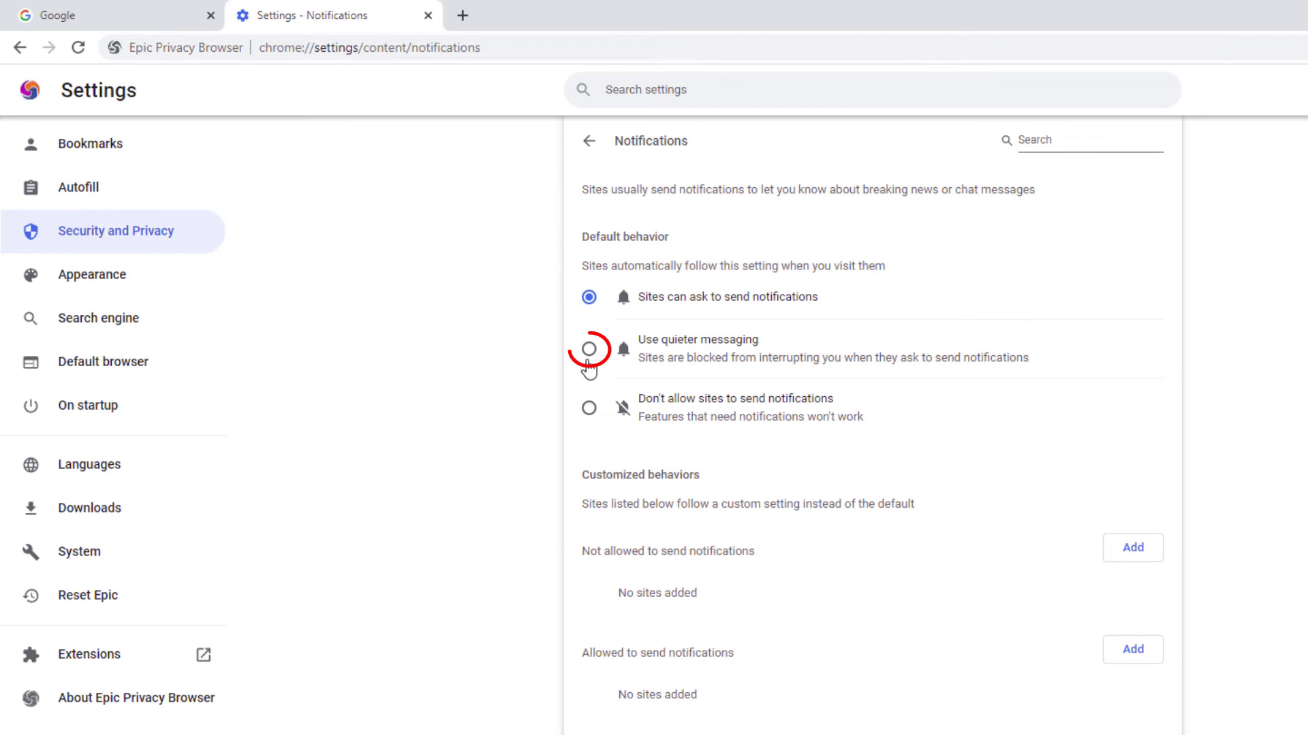
pyautogui.click(589, 350)
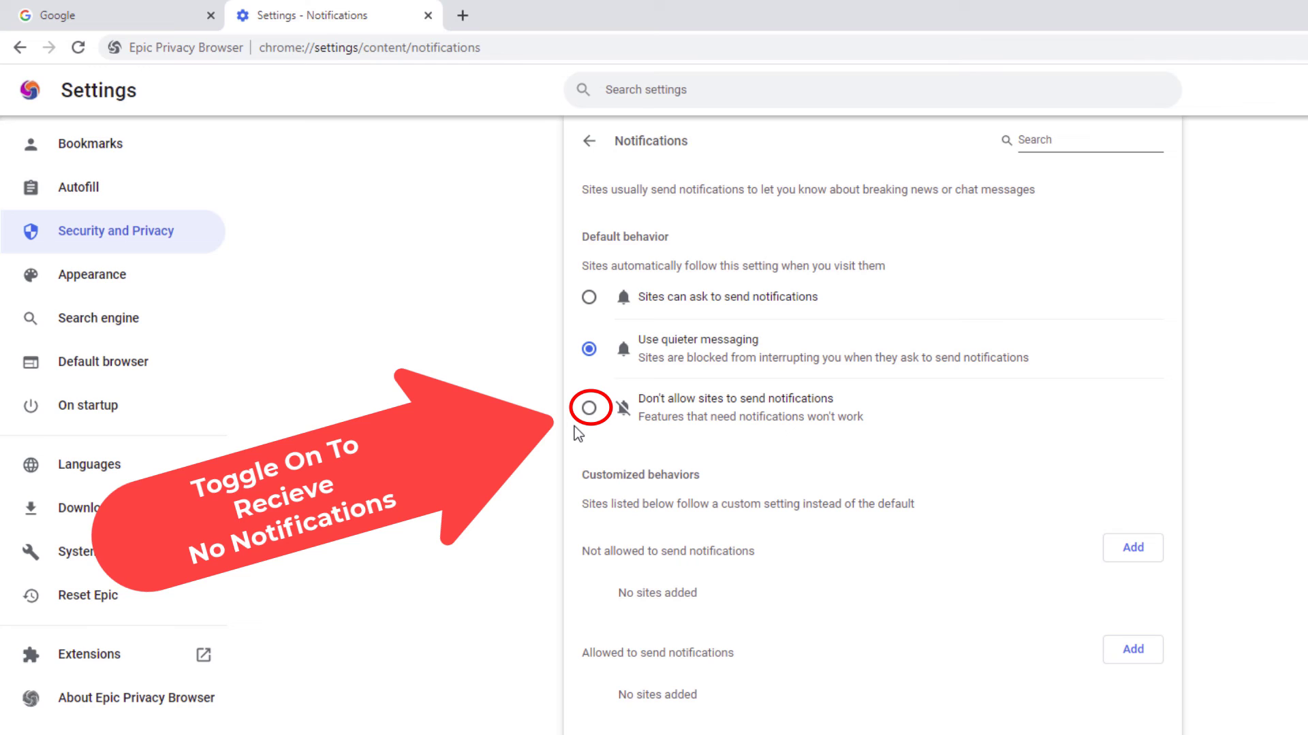
pyautogui.click(589, 408)
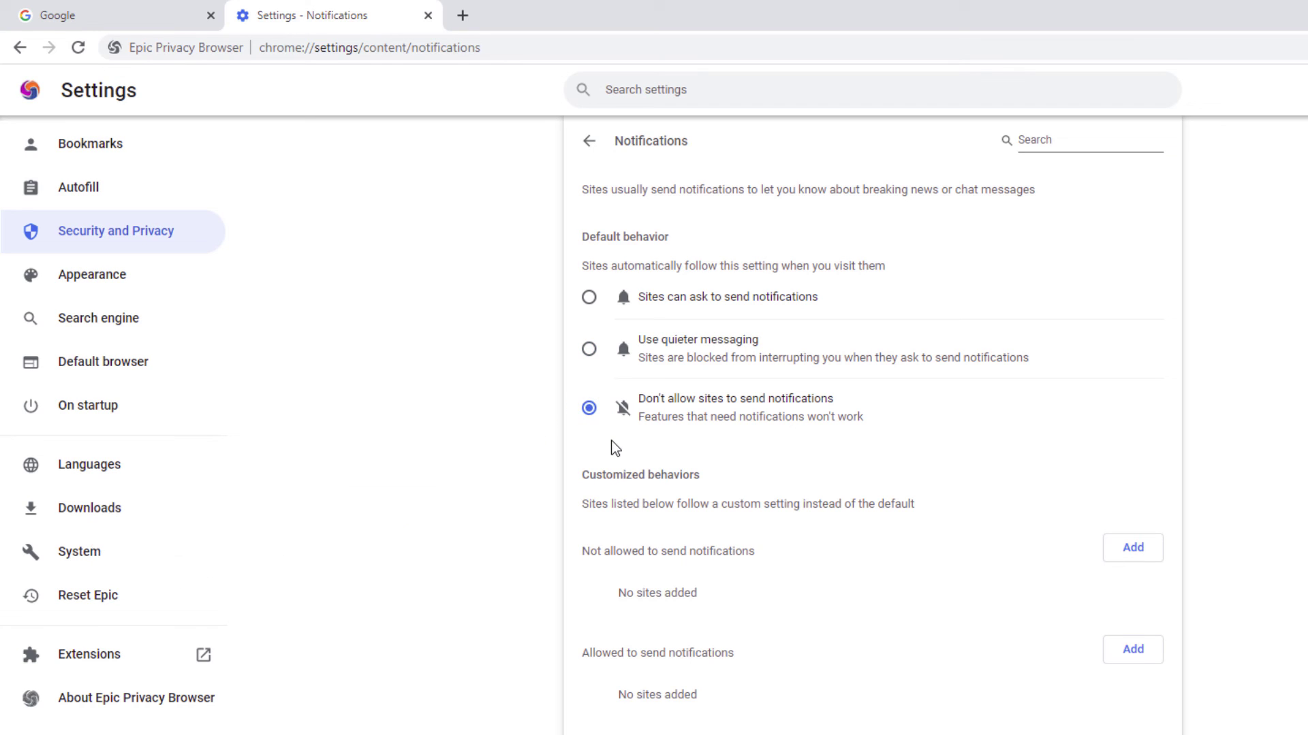